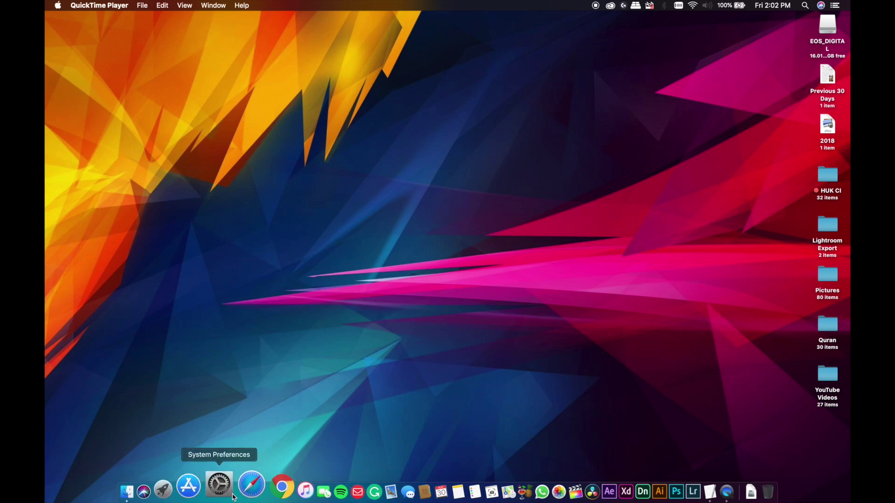
Open System Preferences and go to the Spotlight settings.
left_click(58, 5)
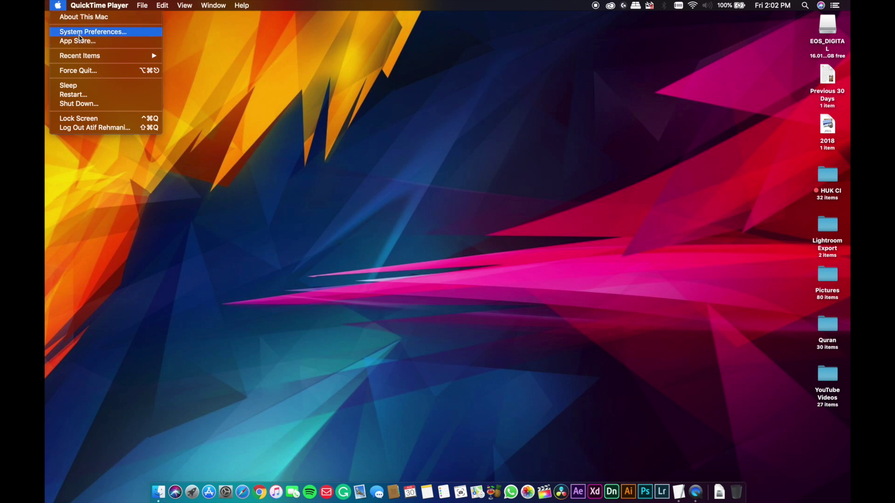
left_click(237, 194)
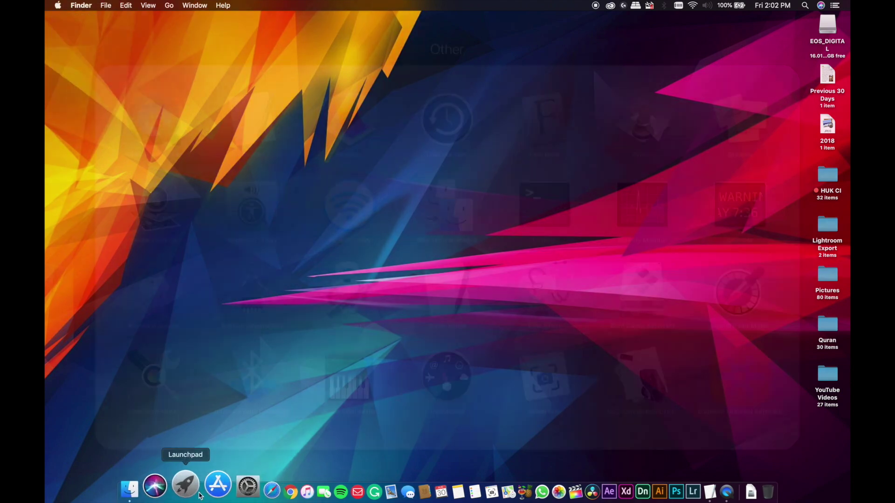
left_click(201, 495)
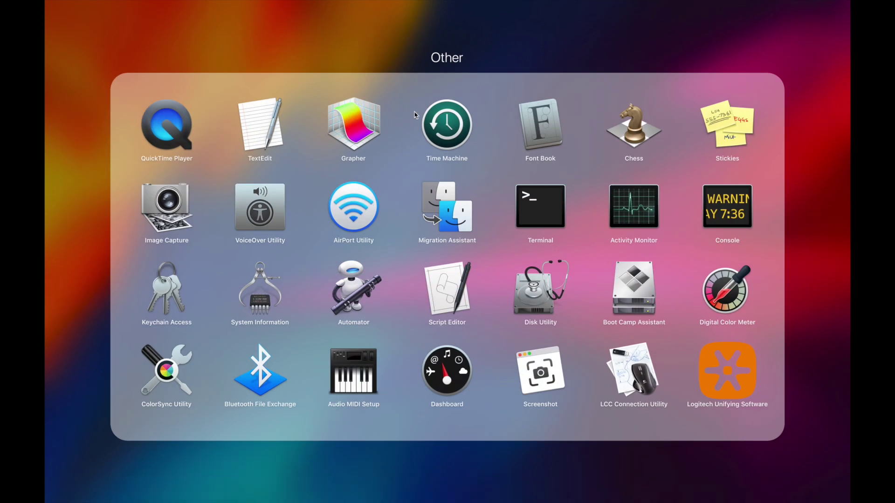
left_click(404, 59)
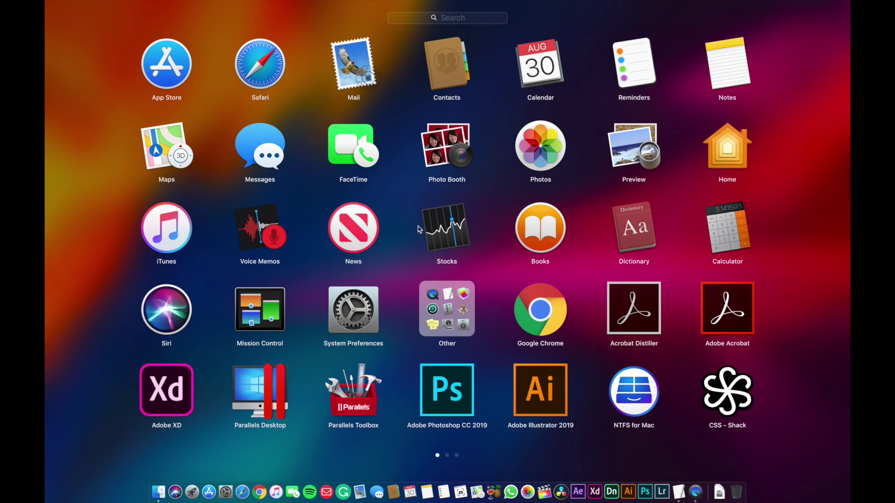
left_click(362, 330)
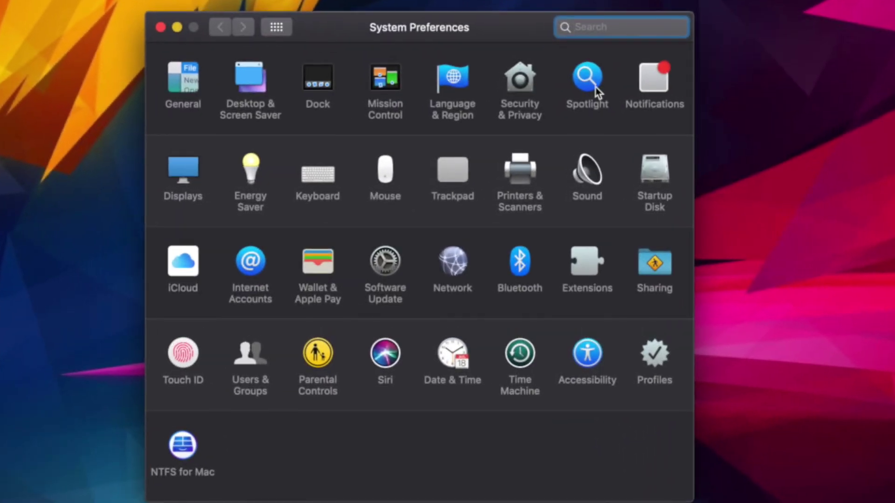
left_click(596, 92)
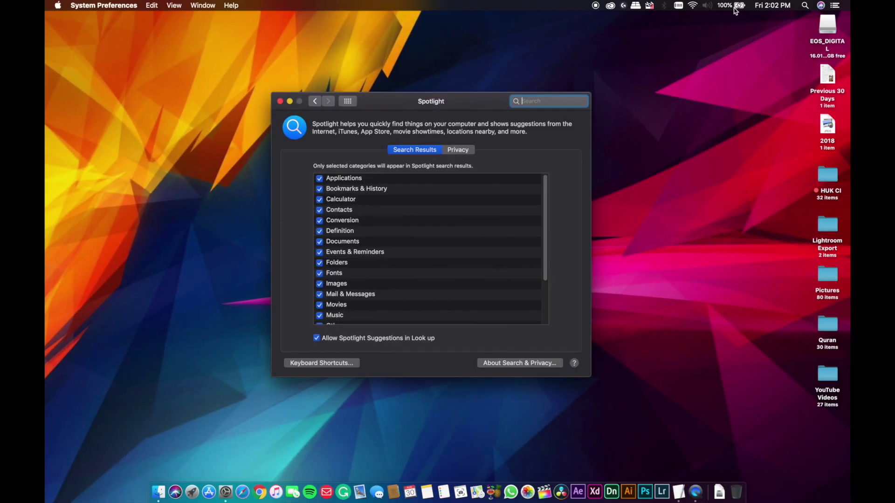
Check which apps are using significant energy and examine the indexing status in Spotlight Search.
left_click(737, 5)
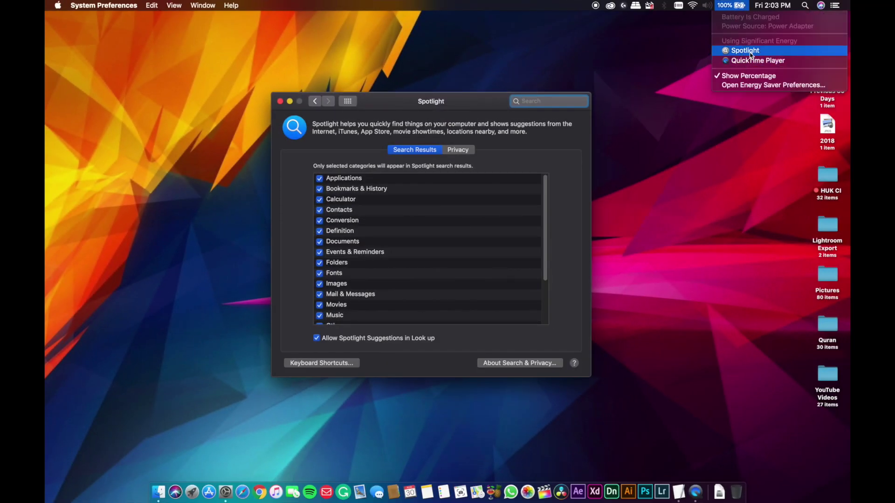
left_click(527, 157)
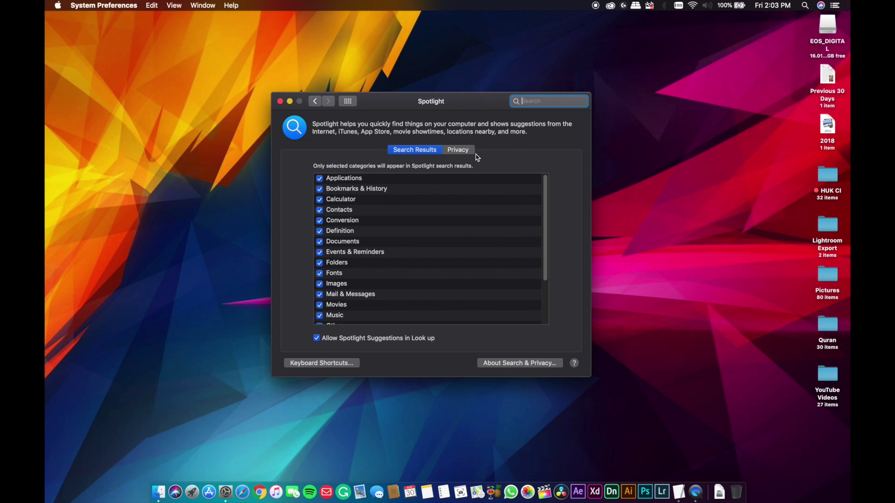
key("super+space")
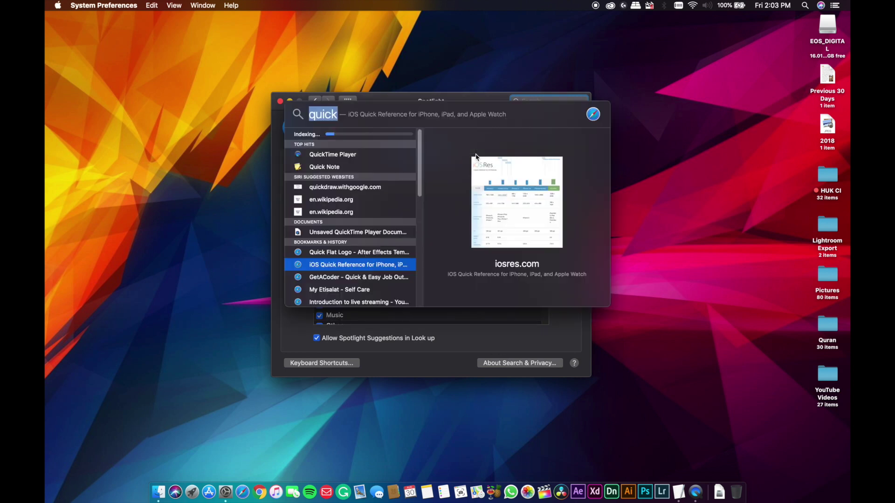
key("BackSpace")
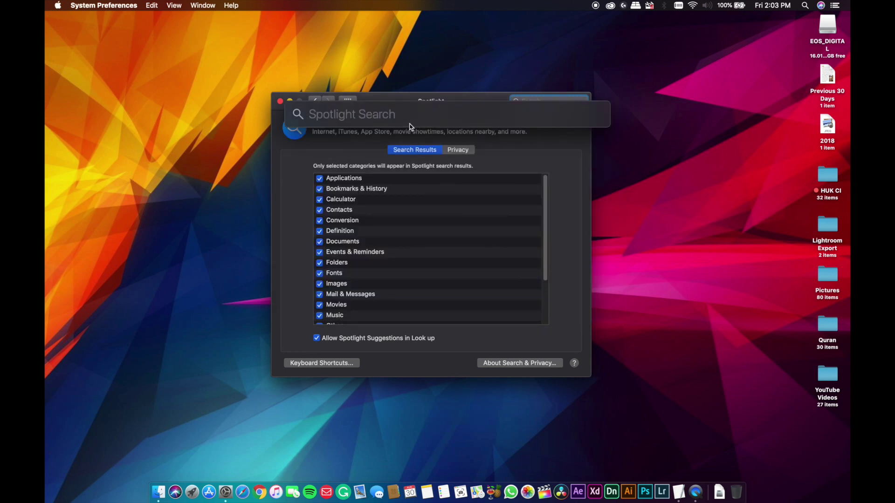
left_click(374, 149)
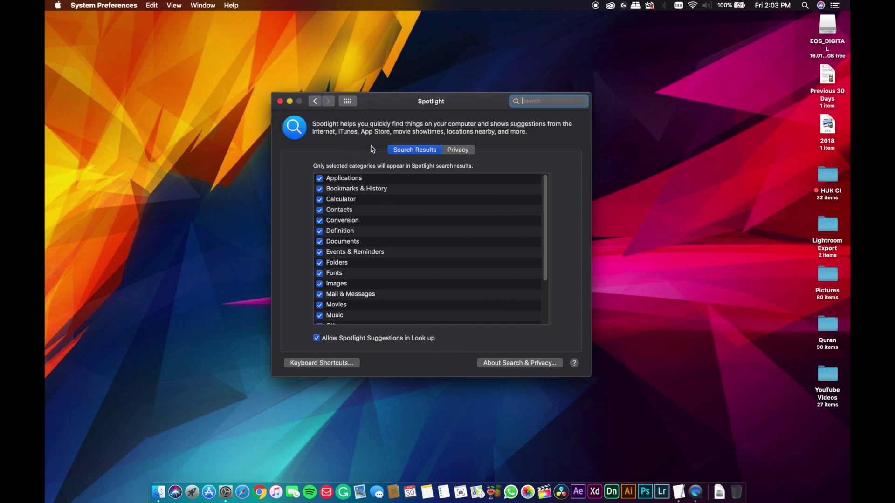
Exclude Macintosh HD from Spotlight searches in the Spotlight privacy settings, confirm the exclusion and close the preferences window.
left_click(465, 151)
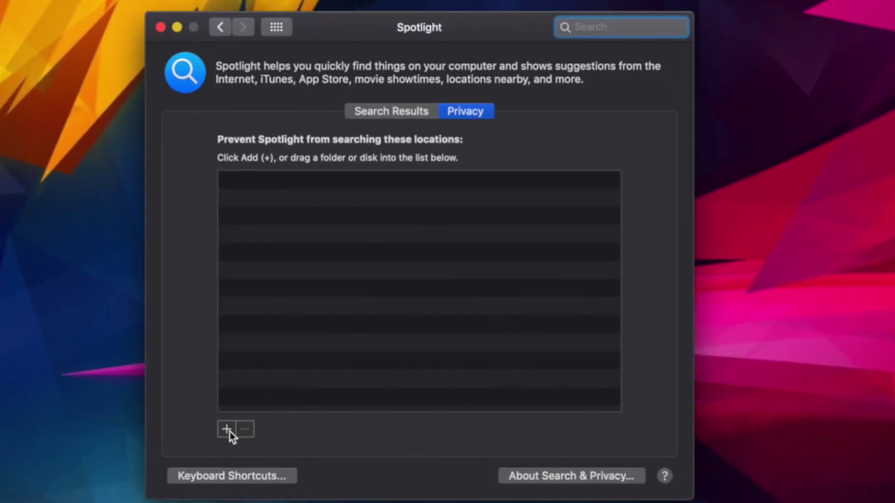
left_click(228, 433)
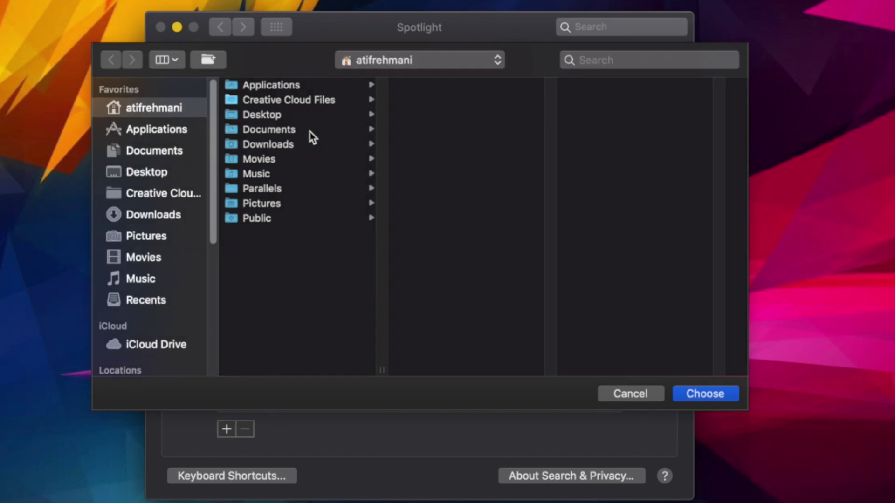
left_click(423, 59)
left_click(422, 111)
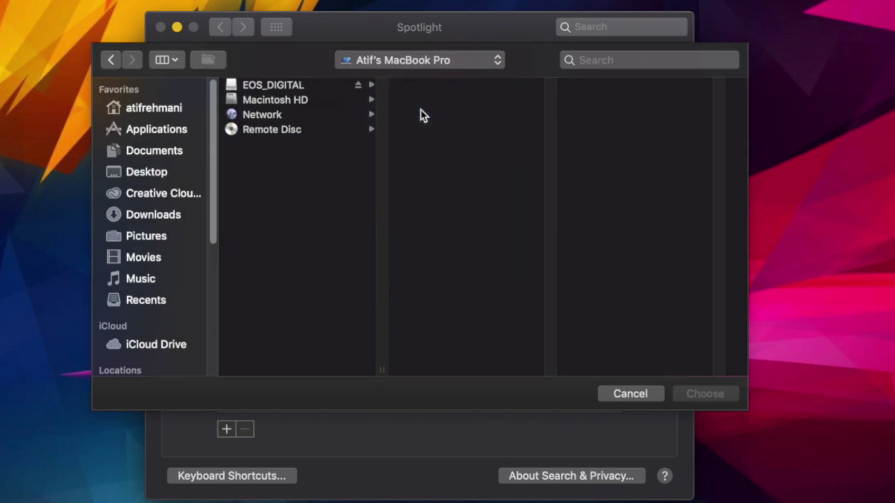
left_click(303, 103)
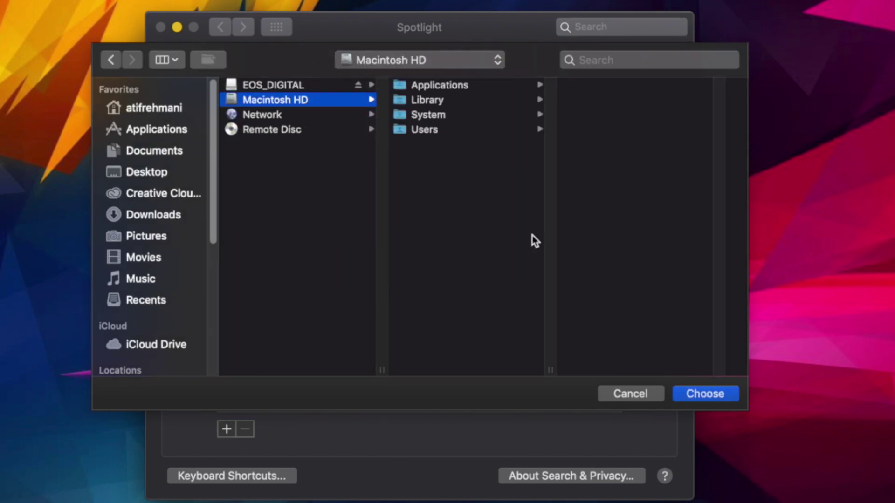
left_click(689, 395)
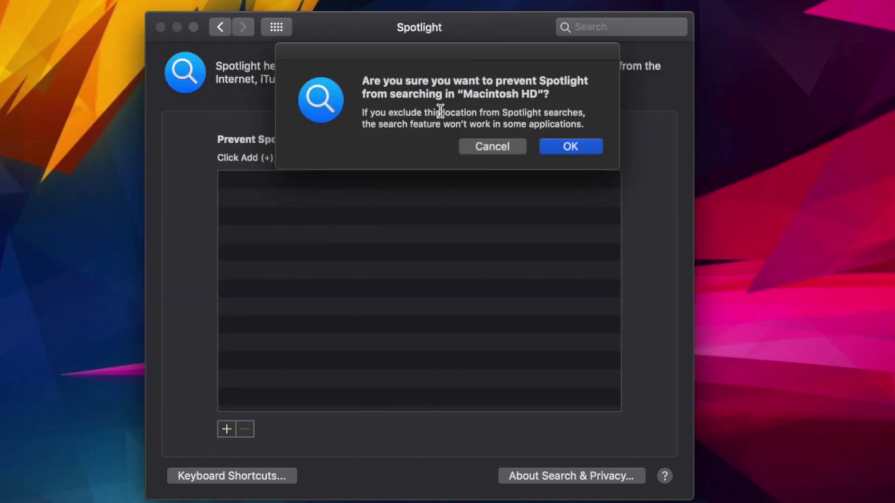
left_click(550, 145)
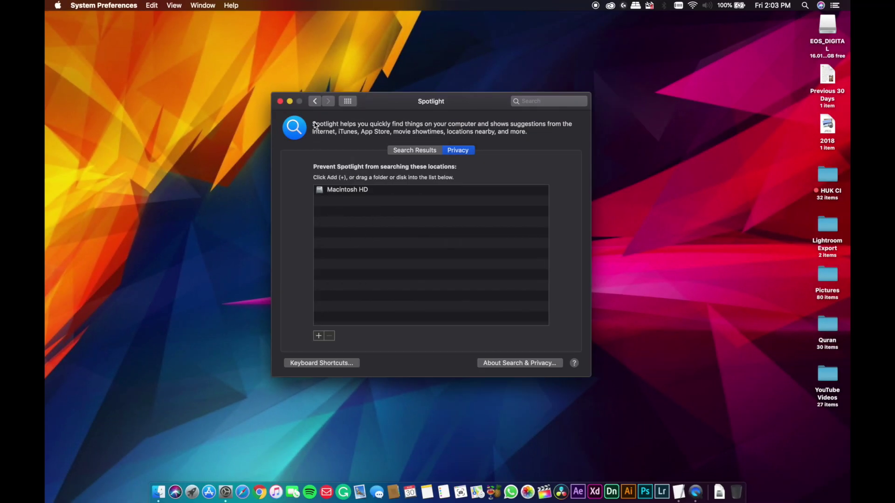
left_click(315, 101)
left_click(280, 101)
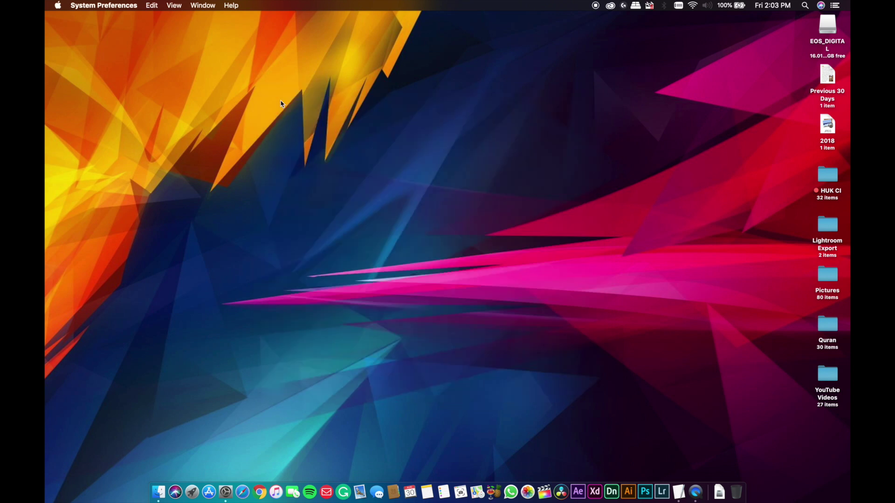
In the advanced Bluetooth settings of System Preferences, disallow Bluetooth devices from waking this computer and return to the preferences overview.
left_click(57, 5)
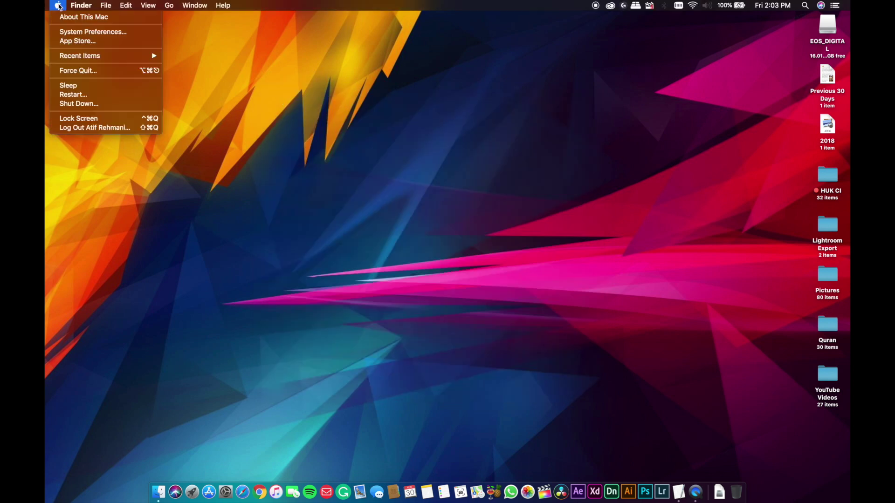
left_click(78, 32)
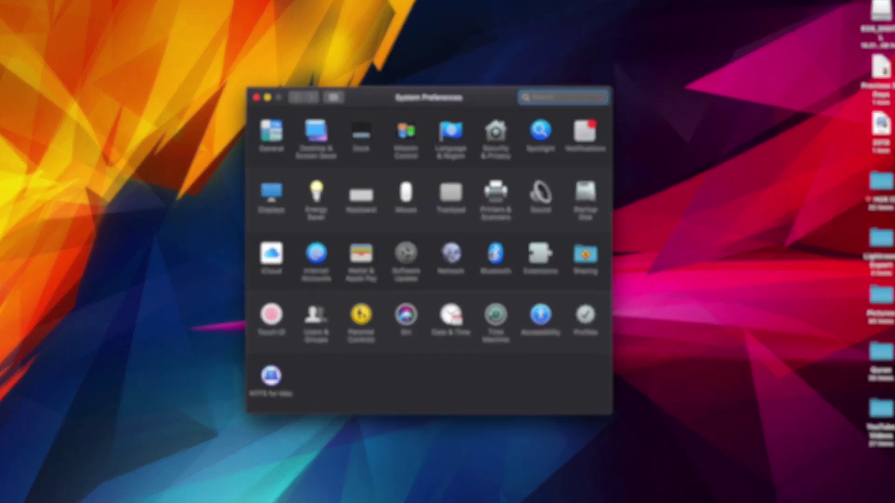
left_click(495, 255)
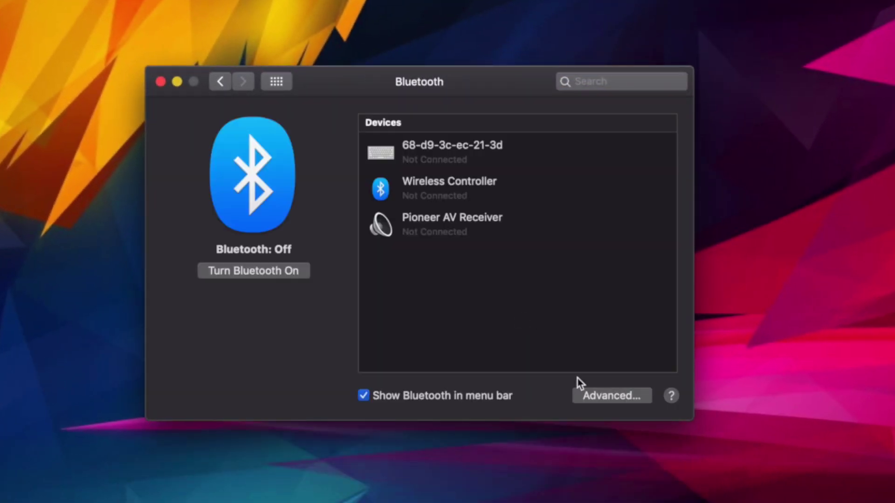
left_click(592, 397)
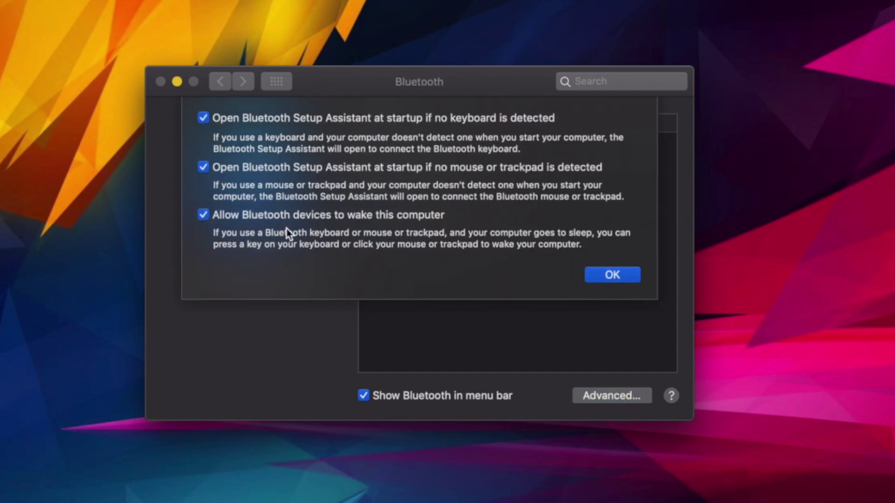
left_click(244, 219)
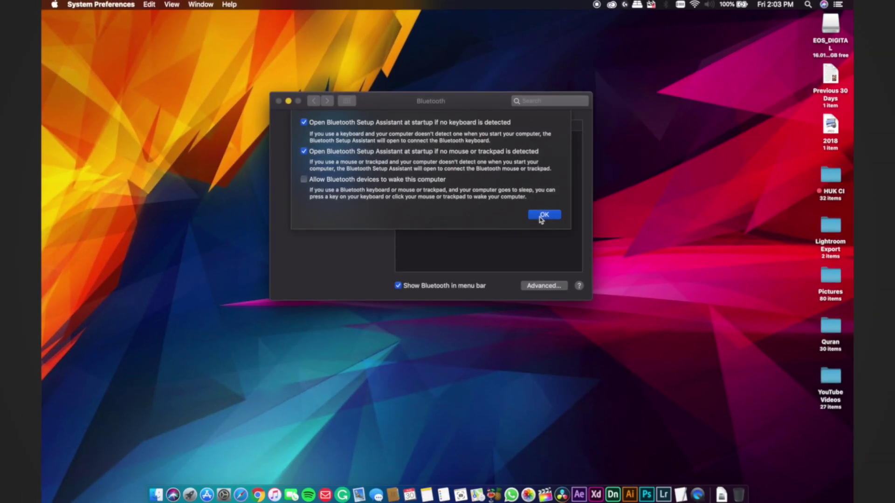
left_click(605, 279)
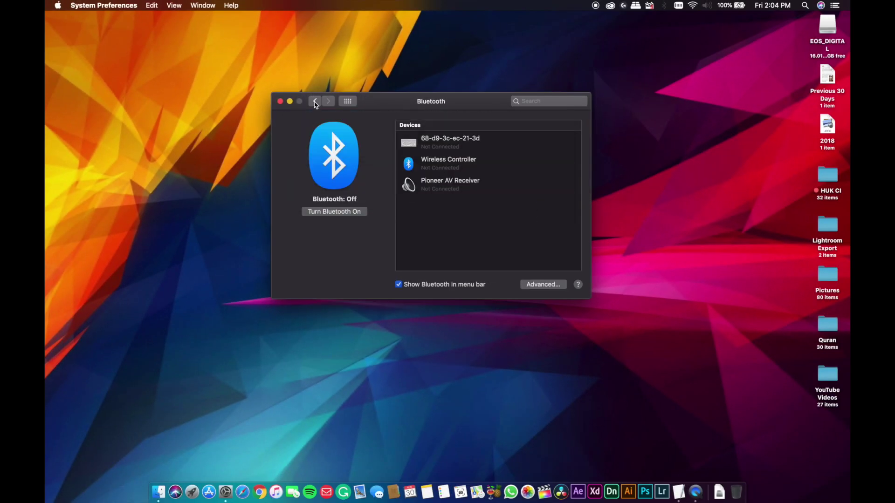
left_click(315, 102)
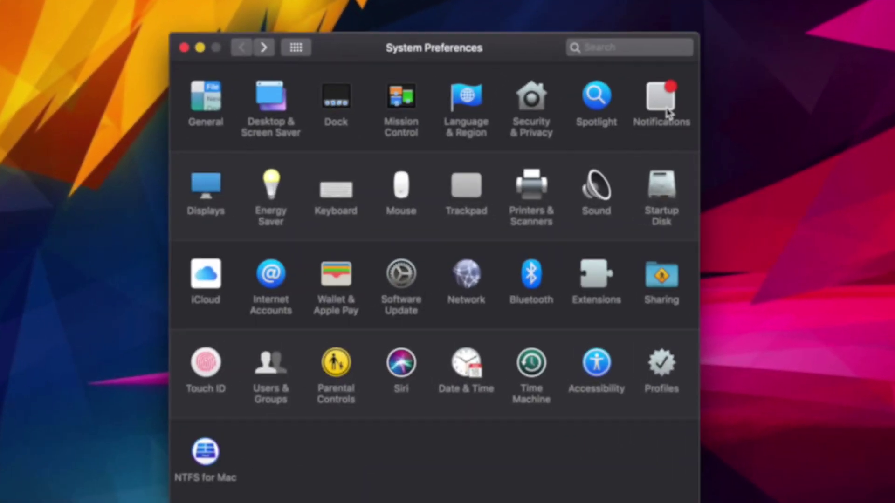
Open the Notifications settings, select AdBlock and review the list of apps that can send notifications.
left_click(571, 140)
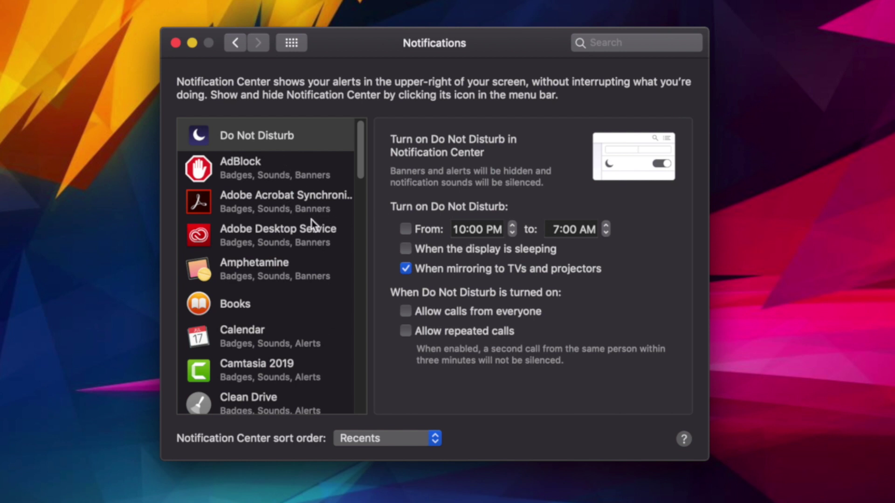
left_click(303, 177)
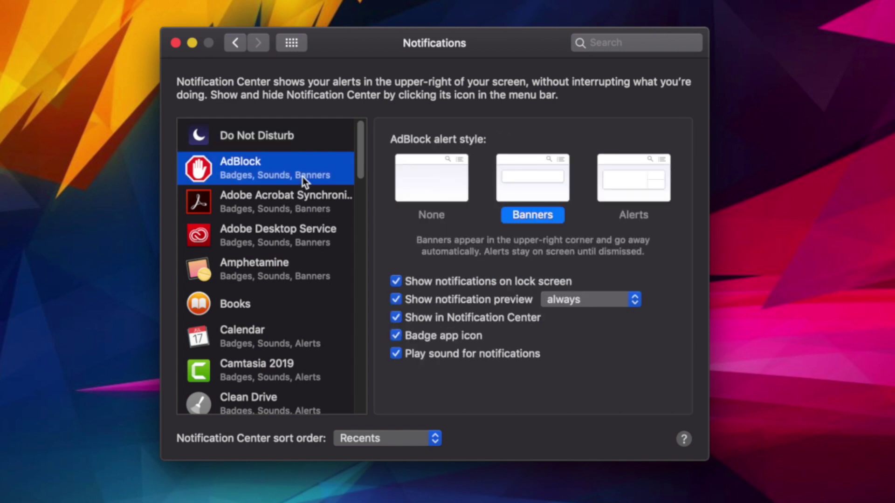
scroll(303, 204, "down", 10)
scroll(303, 204, "down", 1)
scroll(303, 204, "up", 10)
scroll(303, 204, "down", 8)
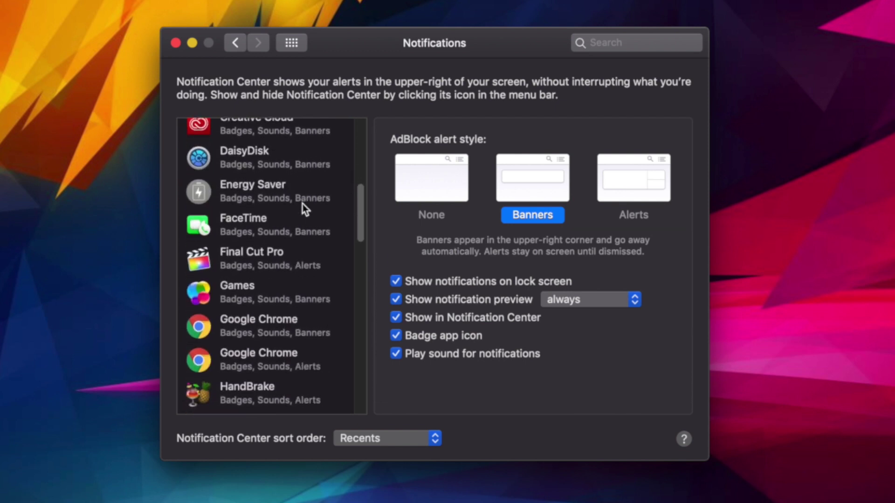
scroll(303, 204, "up", 8)
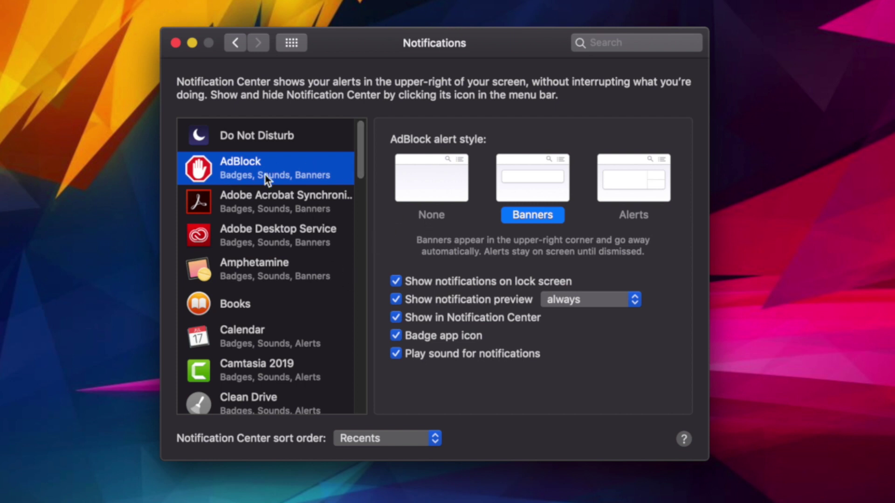
Set AdBlock's alert style to None, disable its lock screen, preview, Notification Center, badge and sound options, and close System Preferences.
left_click(454, 205)
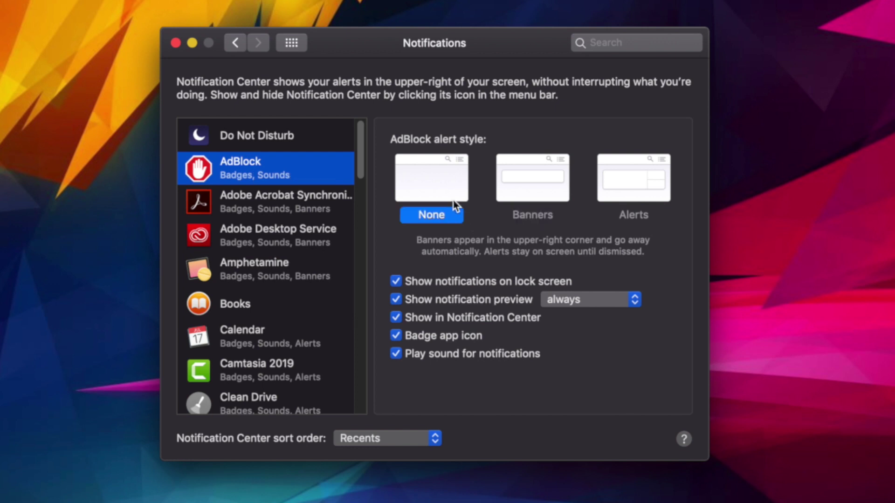
left_click(396, 281)
left_click(396, 299)
left_click(396, 318)
left_click(397, 335)
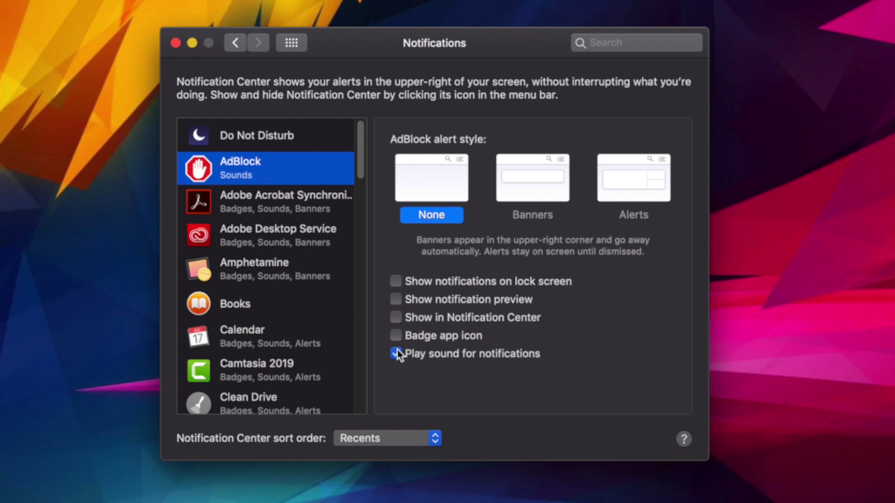
left_click(396, 353)
scroll(259, 279, "down", 3)
scroll(259, 278, "up", 2)
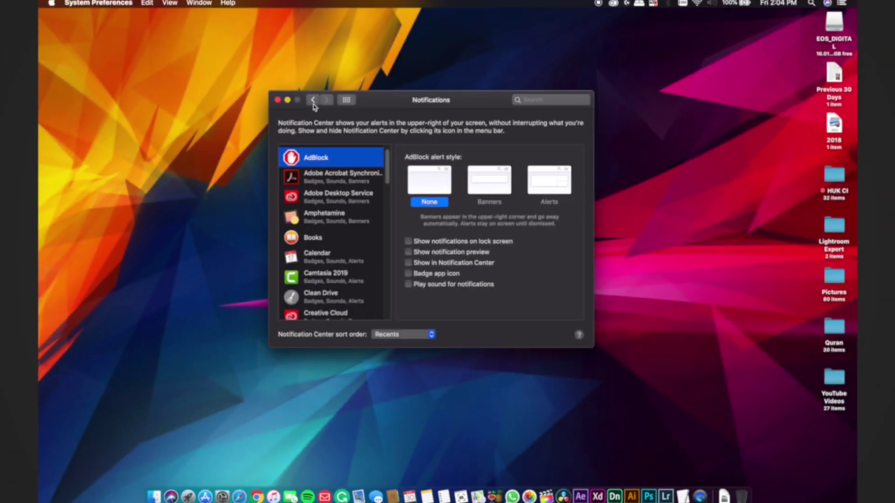
left_click(313, 100)
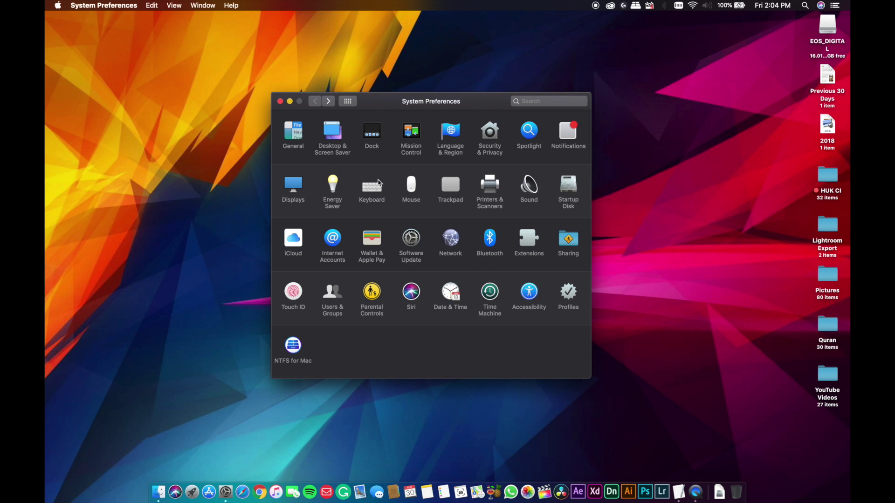
left_click(280, 102)
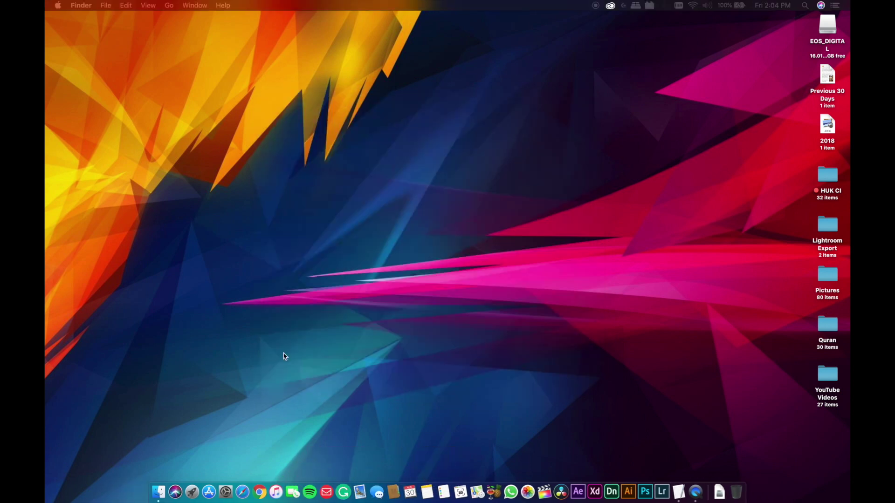
Review the reduce motion and reduce transparency options in the Accessibility display settings of System Preferences, and close the window.
left_click(226, 486)
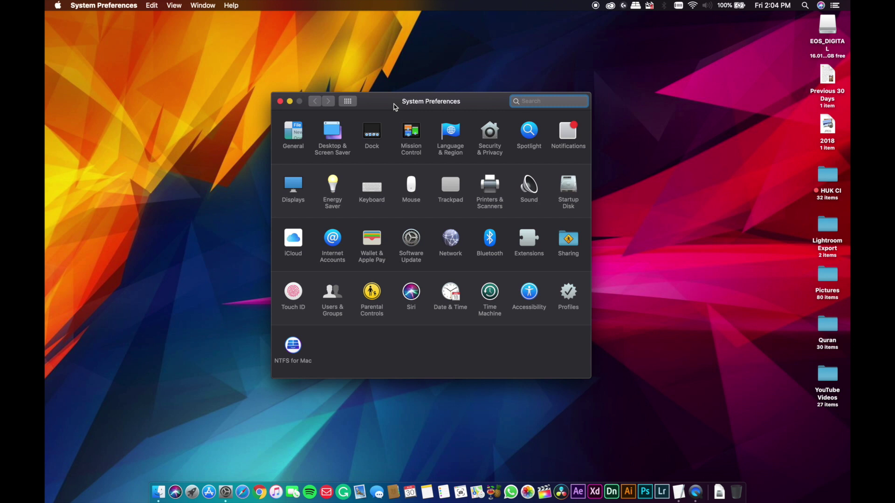
left_click_drag(394, 107, 391, 106)
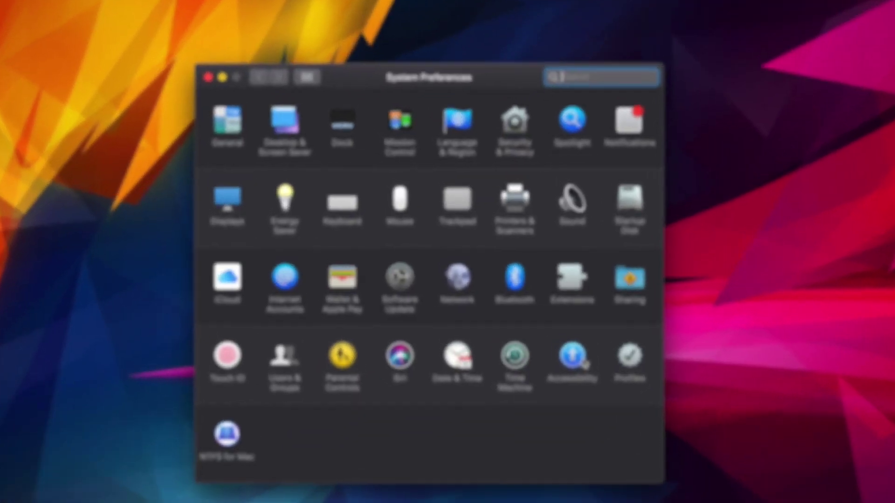
left_click(582, 361)
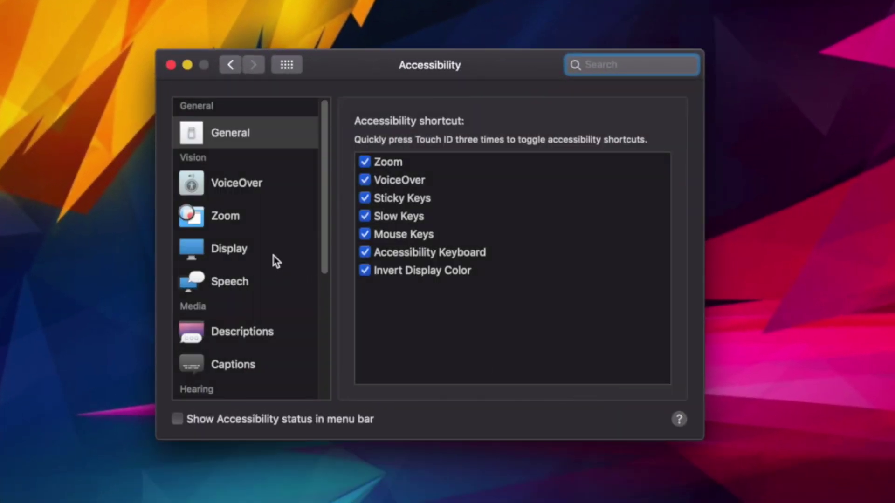
scroll(275, 258, "down", 5)
scroll(276, 259, "up", 4)
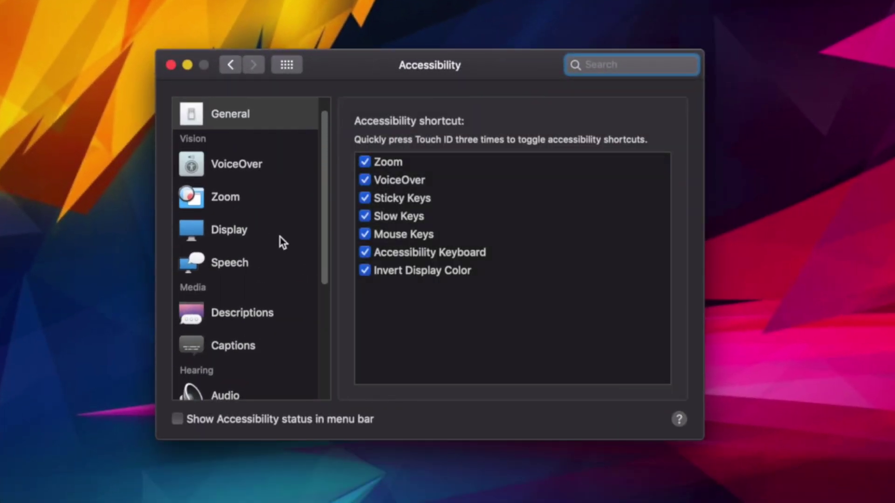
left_click(280, 237)
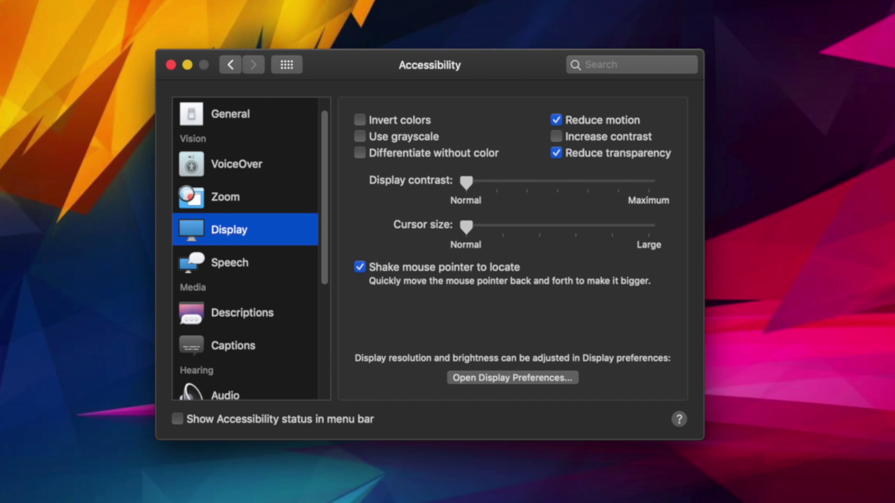
left_click(231, 64)
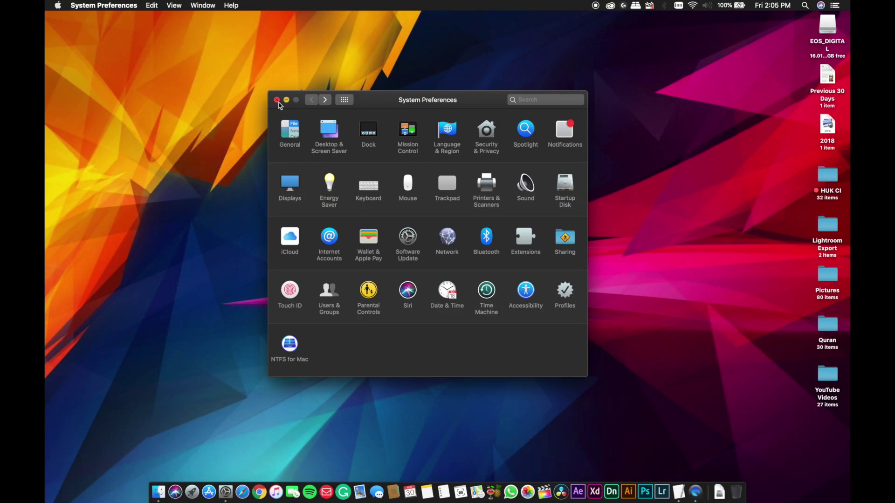
left_click(277, 100)
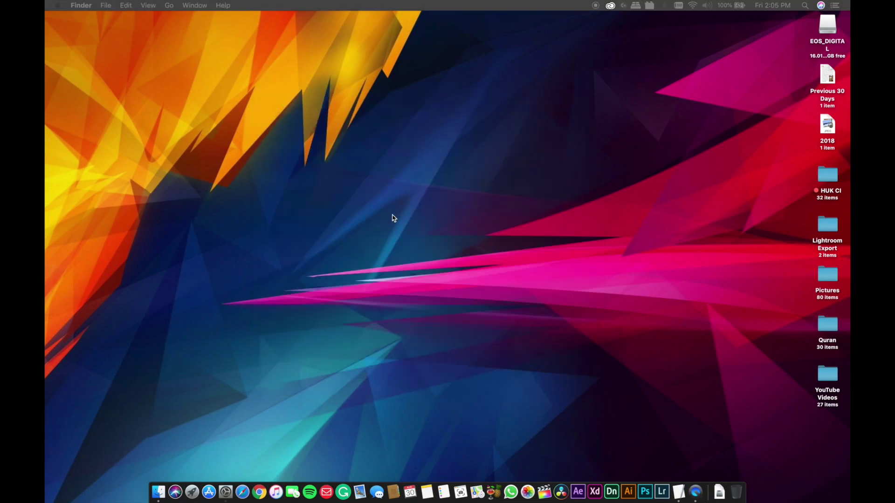
left_click(732, 6)
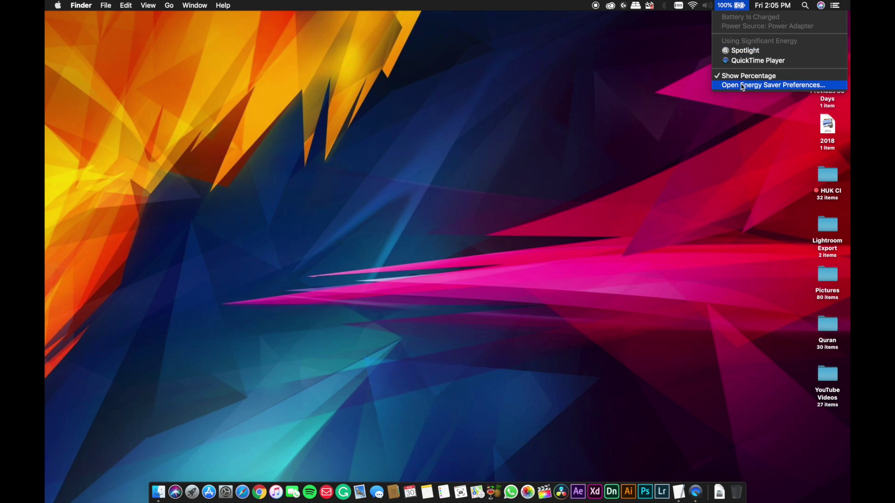
left_click(743, 87)
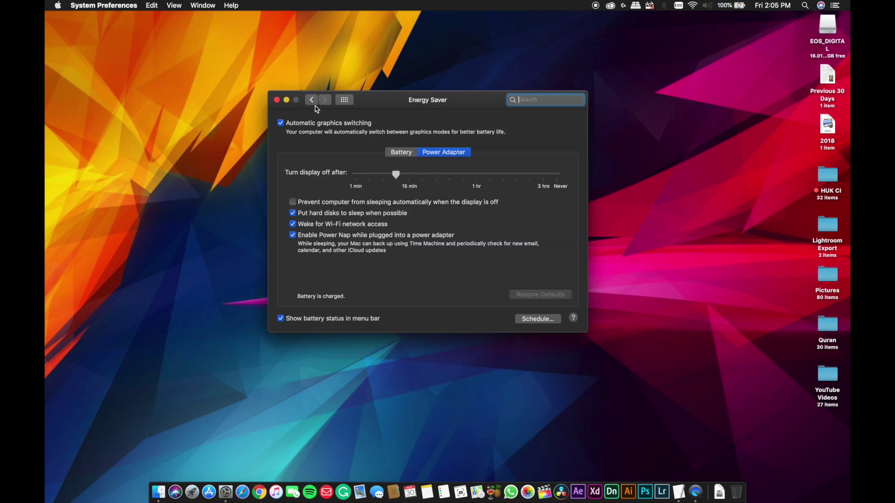
left_click(276, 99)
In System Preferences, open the Energy Saver battery settings and lengthen the display turn-off delay to about midway between 1 and 15 minutes.
left_click(225, 491)
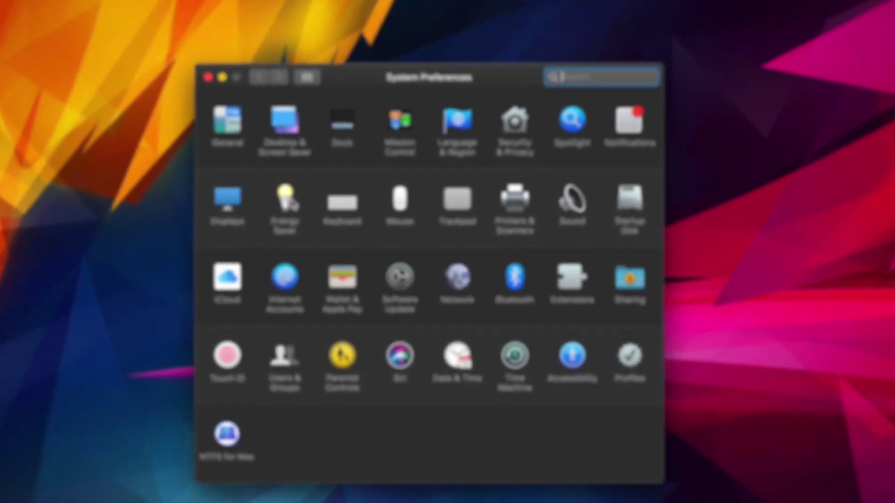
left_click(332, 186)
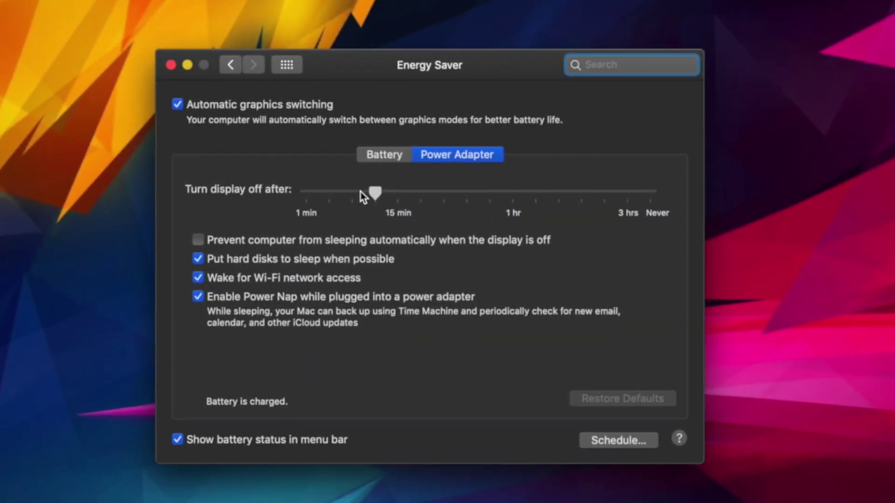
left_click(396, 158)
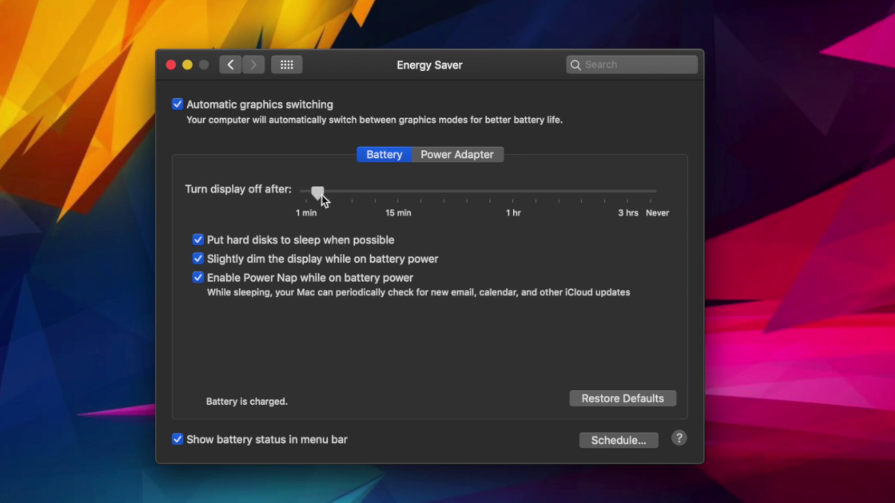
mouse_move(321, 195)
left_click_drag(320, 194, 343, 195)
Disable Power Nap while on battery power and close System Preferences.
left_click(198, 279)
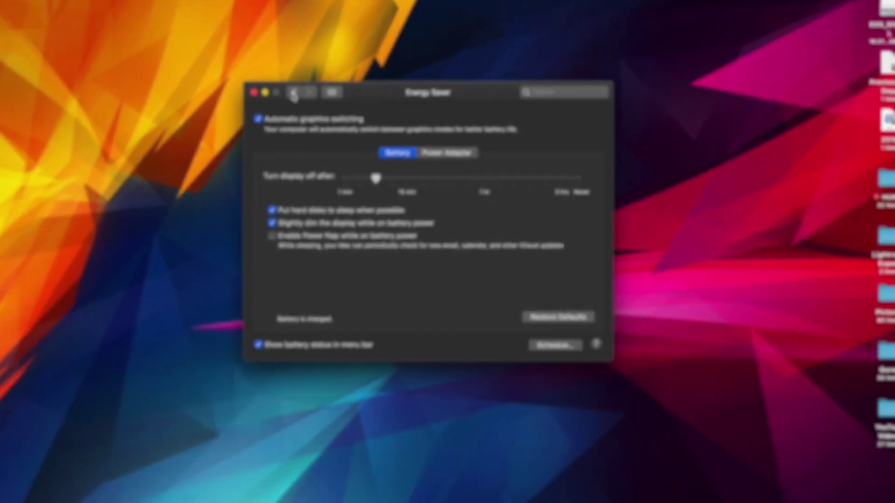
left_click(231, 65)
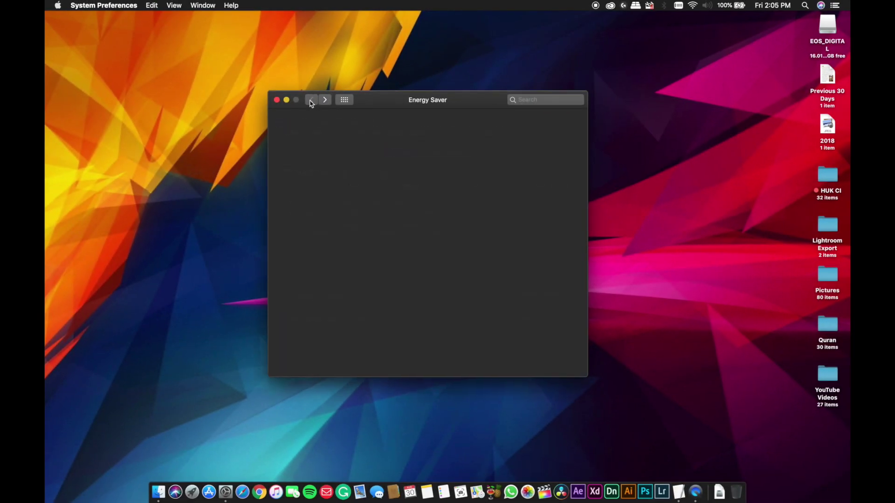
left_click(276, 99)
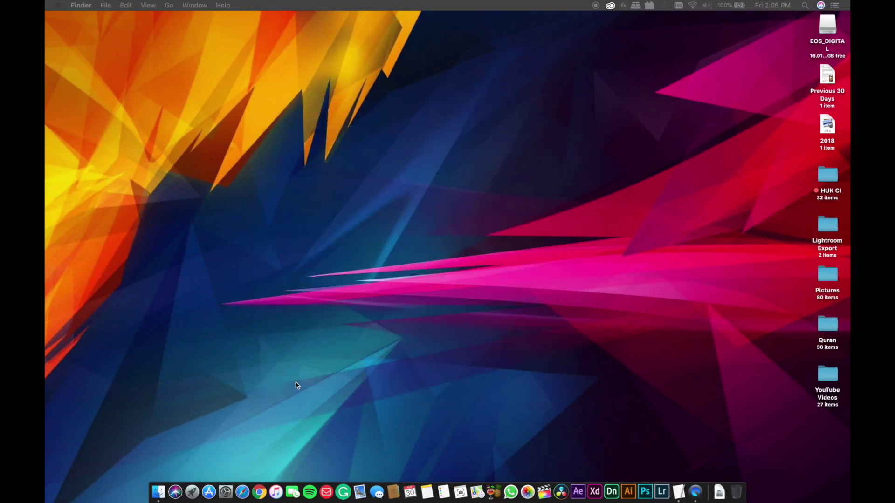
Open Terminal, run "sudo pmset -b tcpkeepalive 0" and authorize it with the account password.
left_click(193, 491)
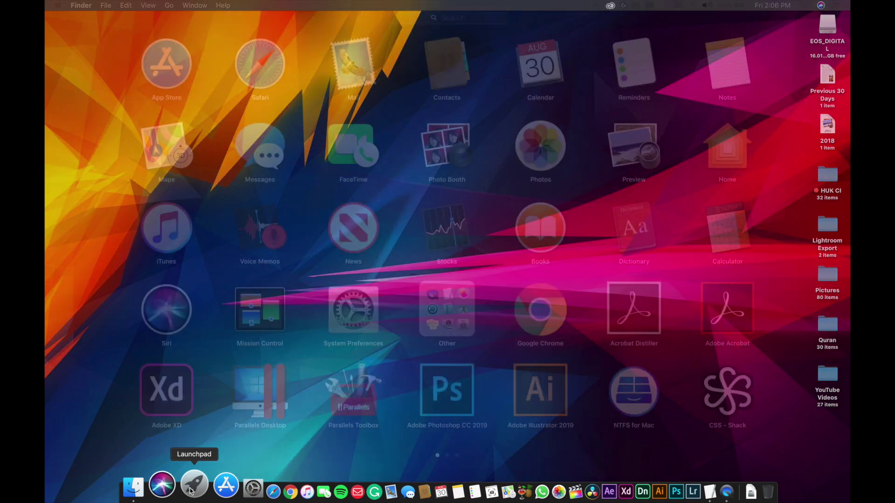
left_click(447, 311)
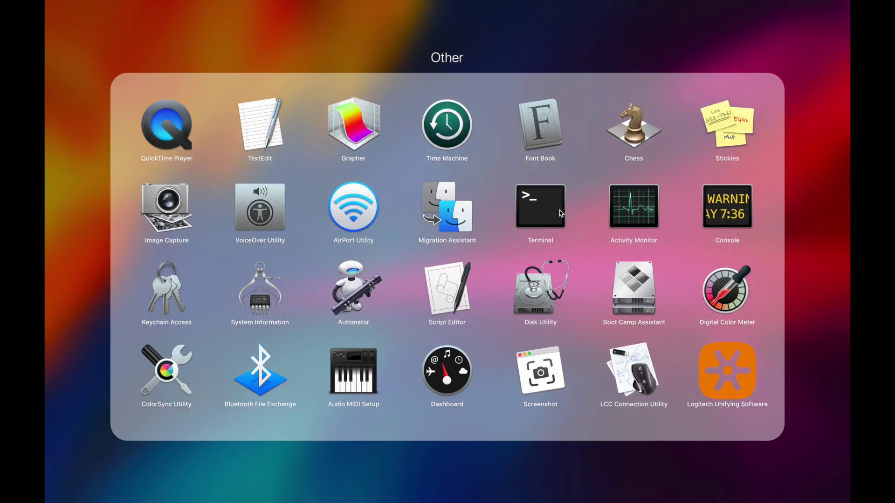
left_click(554, 239)
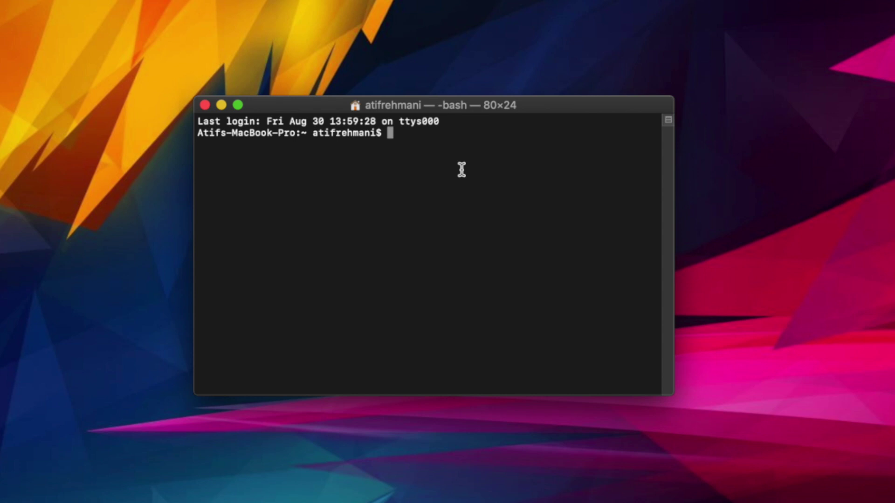
type("sudo ")
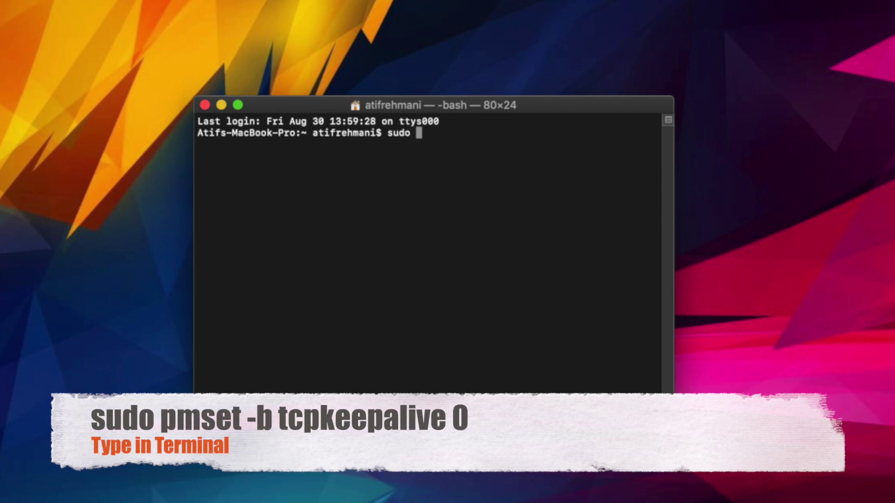
type("pmset -b tc")
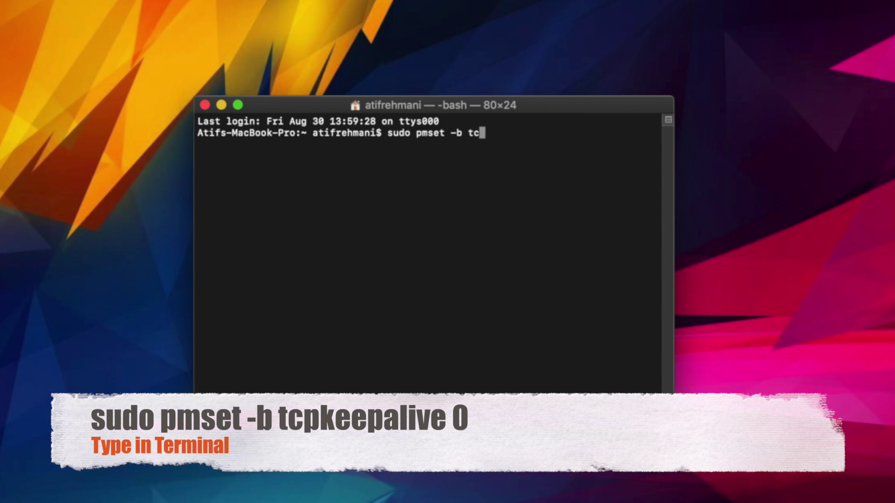
type("pkeepalive ")
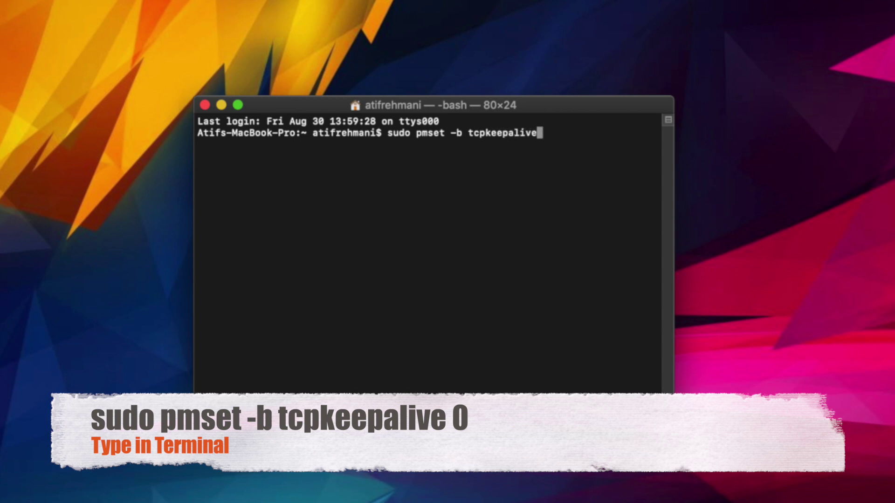
type("0")
key("Return")
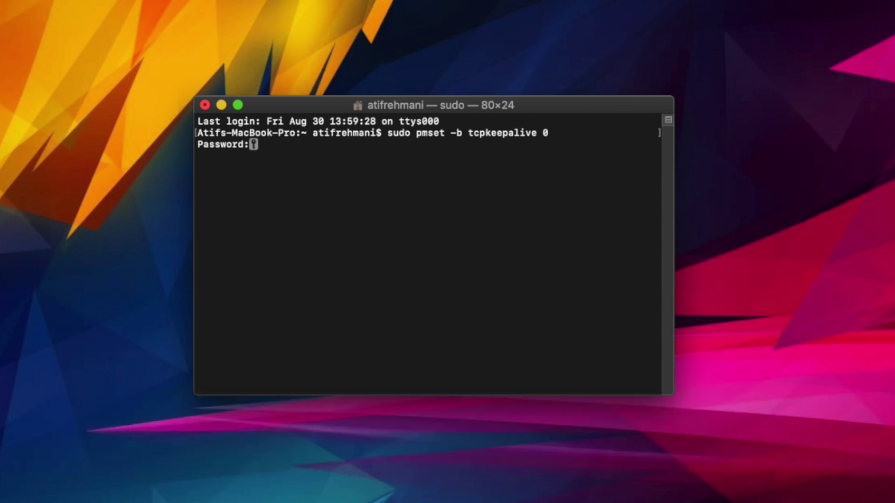
key("Return")
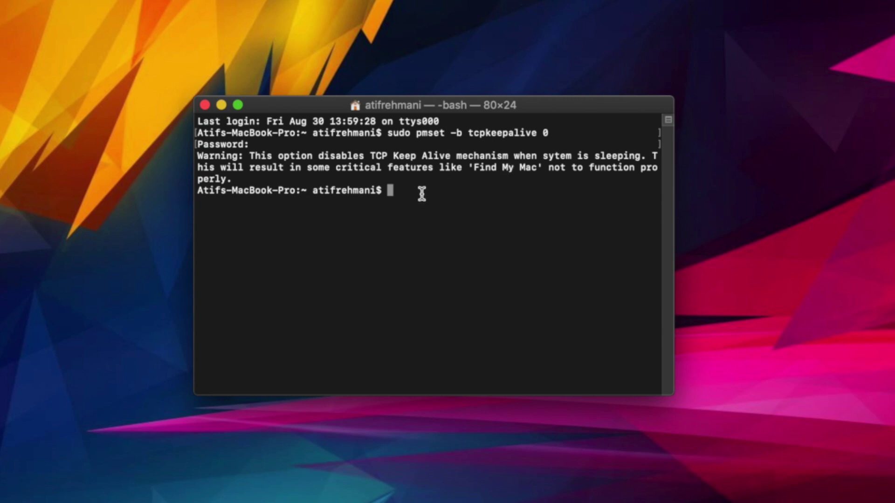
Run "sudo pmset hibernatemode 25" in Terminal and close its window.
type("sudo")
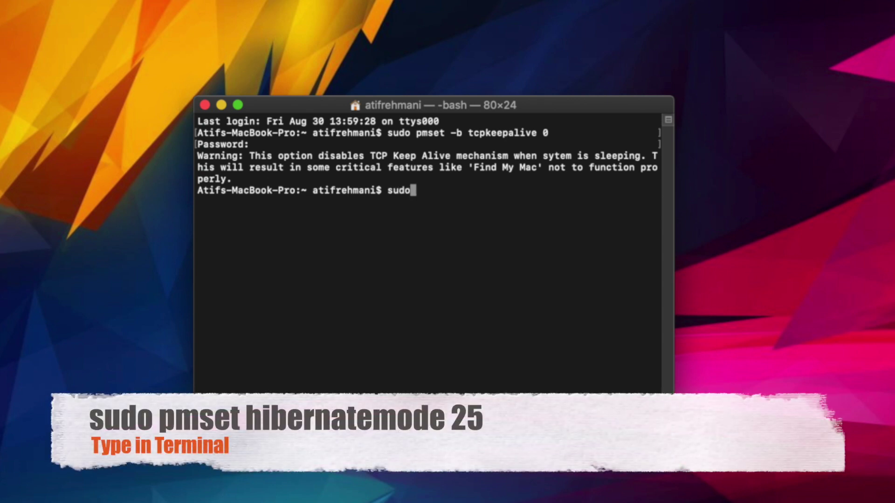
type(" pmset hib")
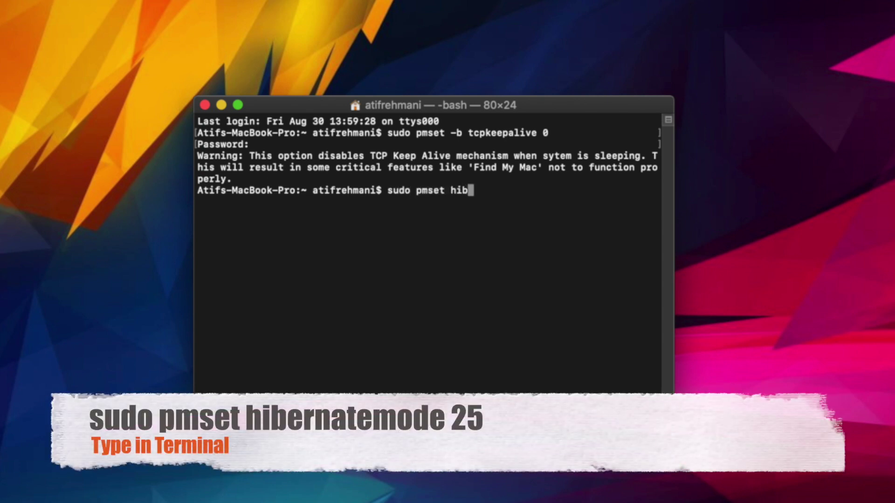
type("ernatemode ")
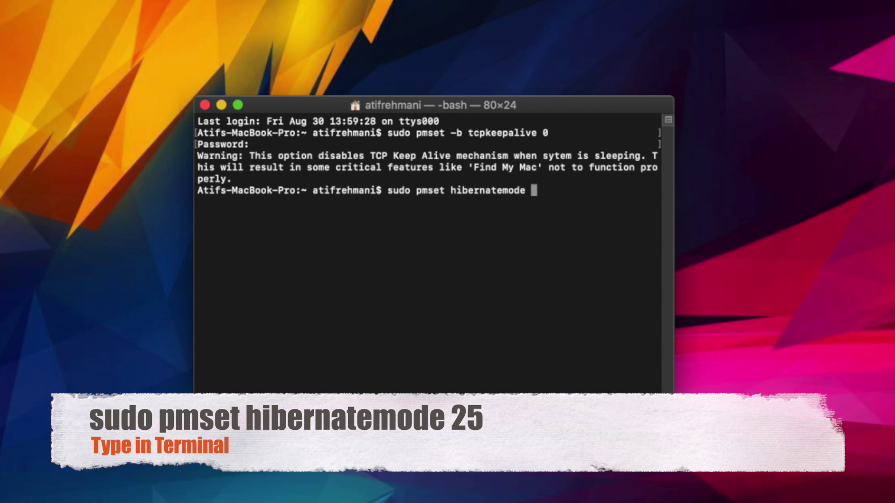
type("25")
key("Return")
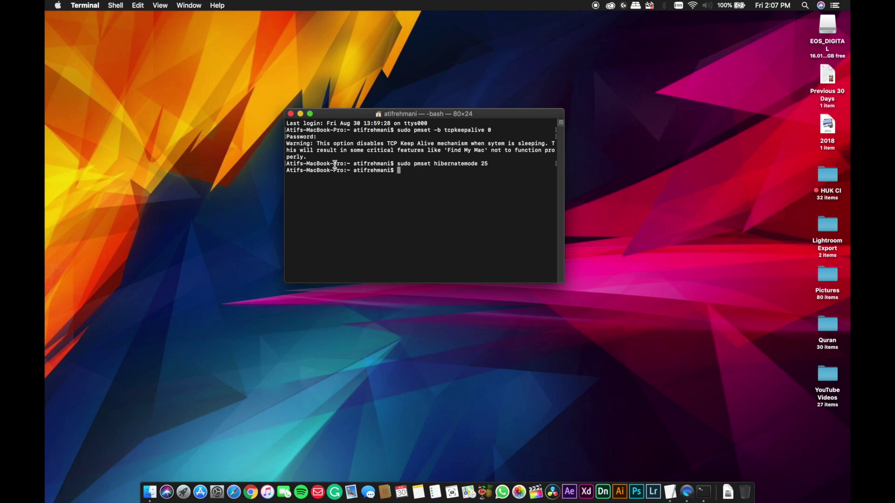
left_click(292, 114)
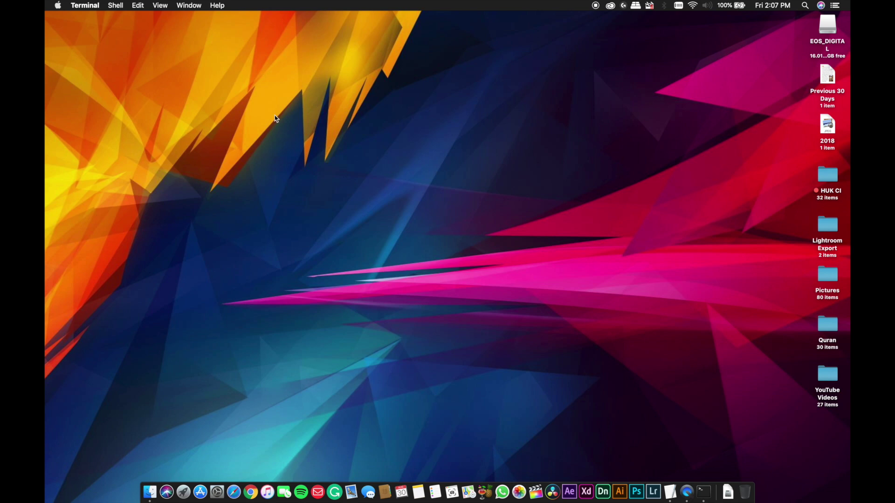
Request a restart of the computer.
left_click(58, 5)
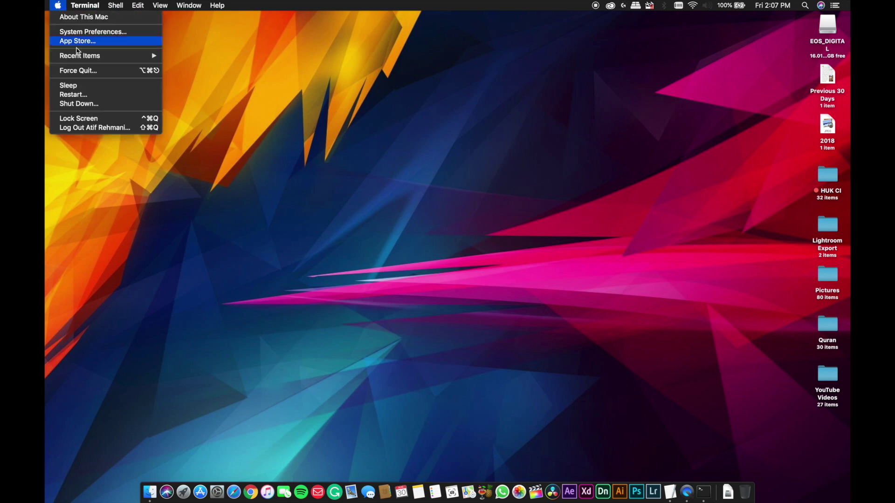
left_click(74, 95)
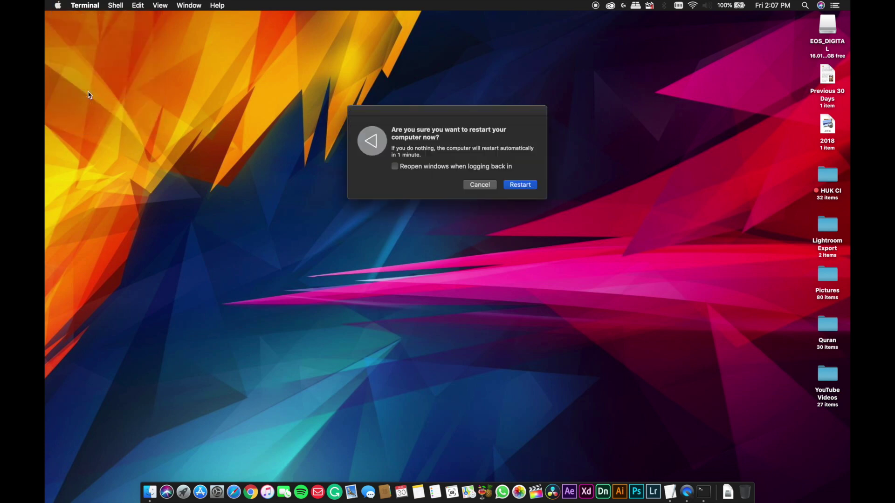